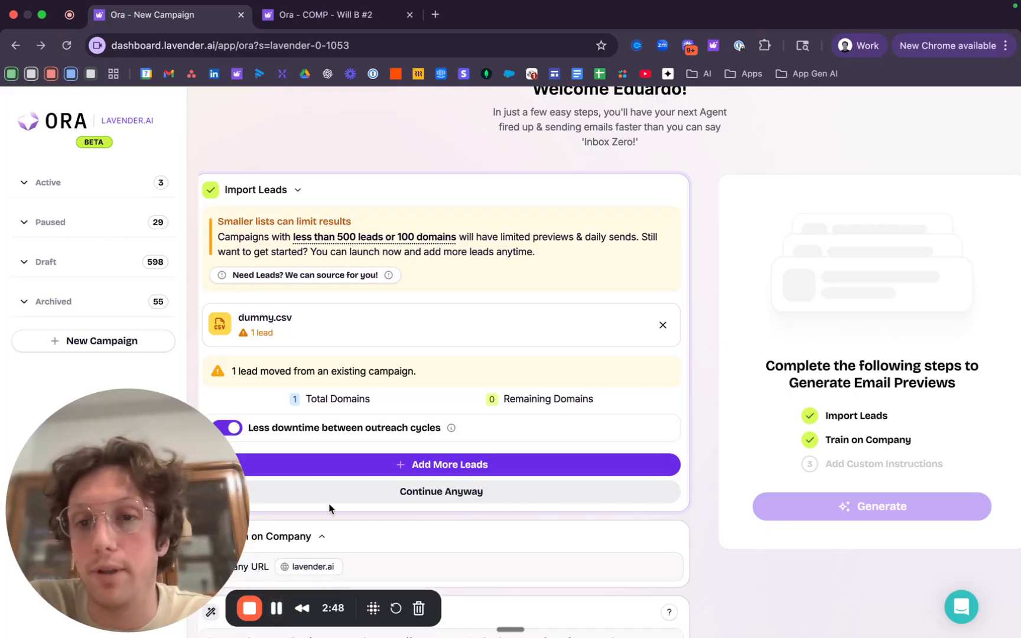
- Expand the Train on Company section and review the target roles and departments in the company bio
scroll(328, 508, "down", 3)
left_click(293, 417)
scroll(390, 412, "down", 10)
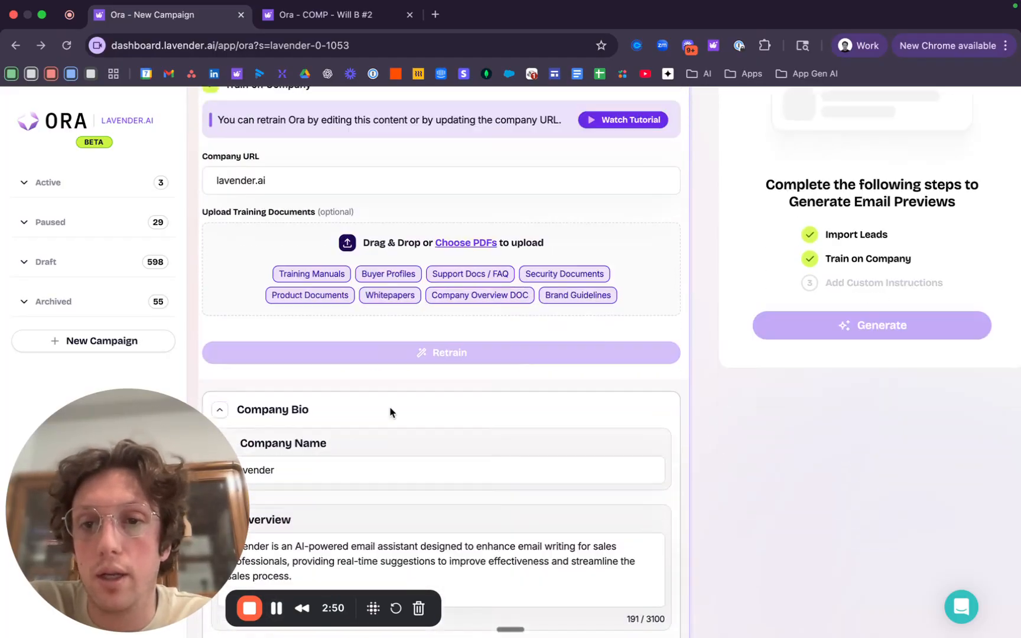
scroll(353, 276, "up", 2)
scroll(363, 296, "down", 3)
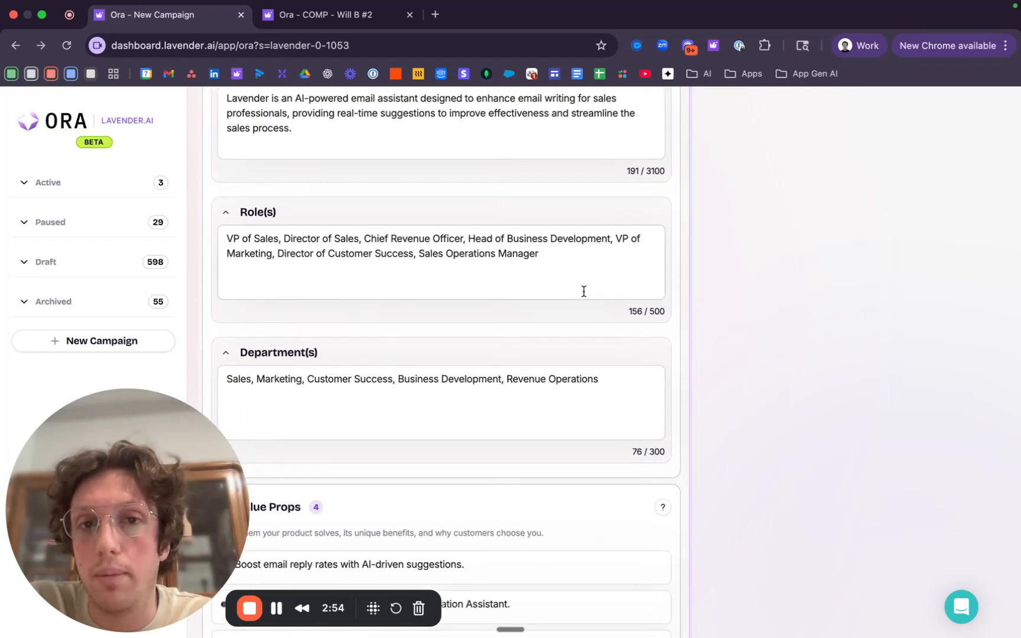
left_click_drag(507, 289, 247, 249)
left_click_drag(625, 379, 206, 383)
left_click(500, 248)
scroll(520, 260, "up", 1)
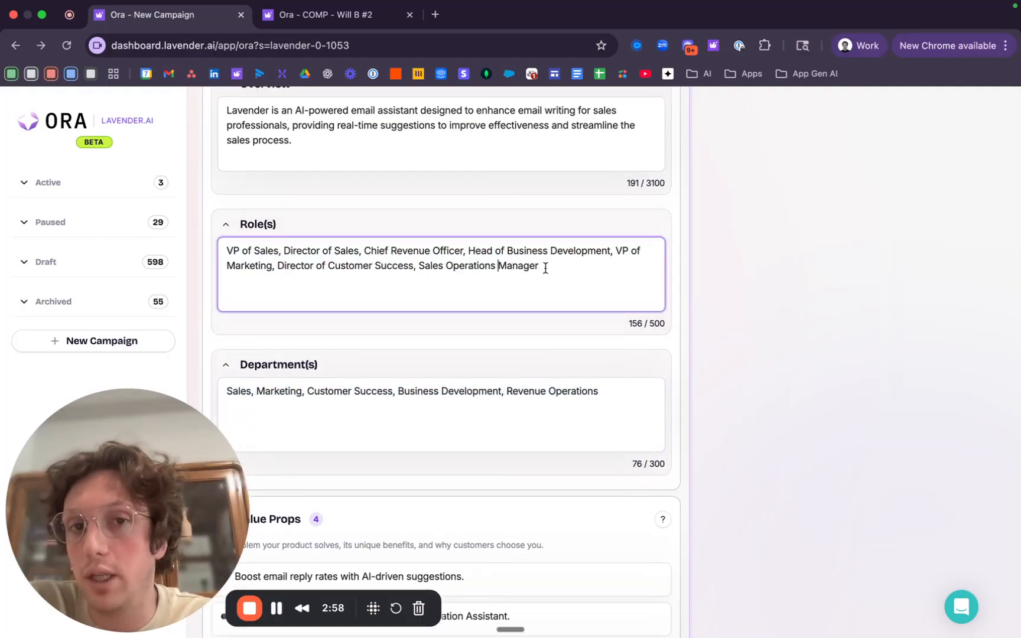
left_click(543, 266)
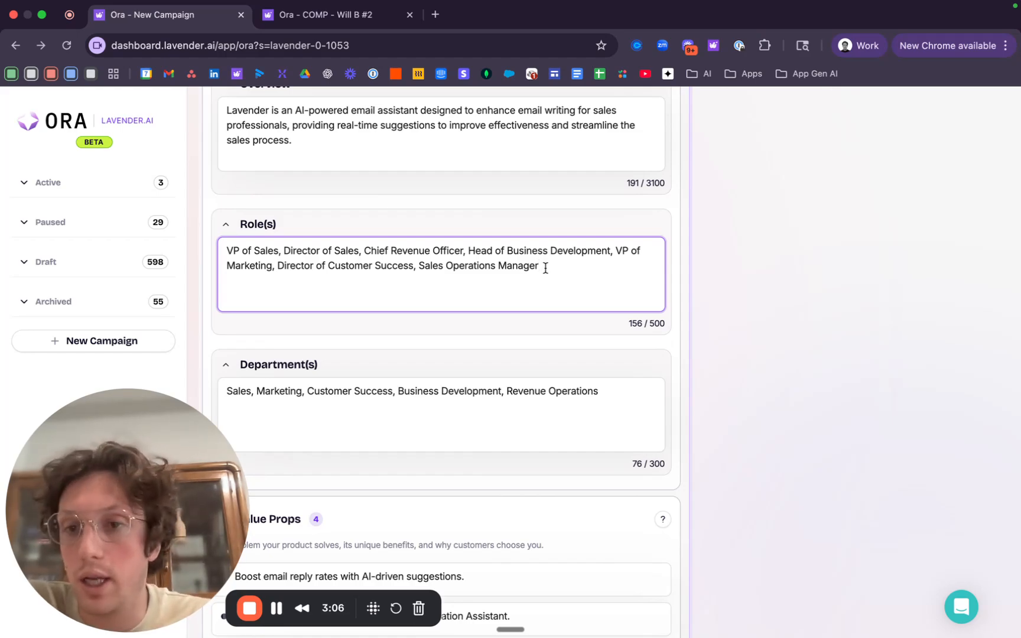
left_click(276, 608)
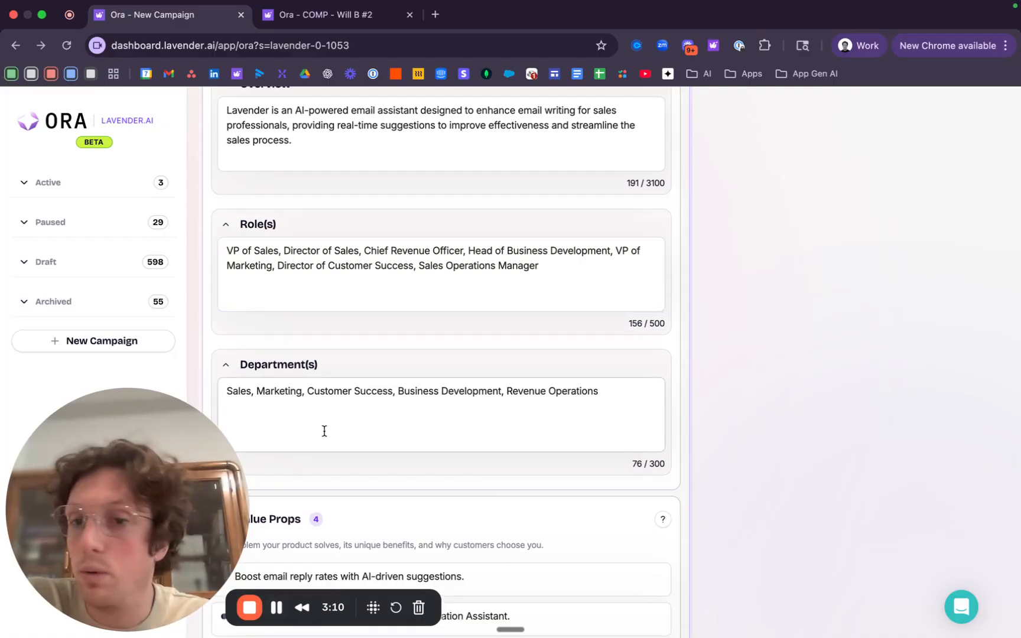
- Collapse the Train on Company section and open the campaign's Instructions section to view the custom instructions
scroll(324, 431, "up", 15)
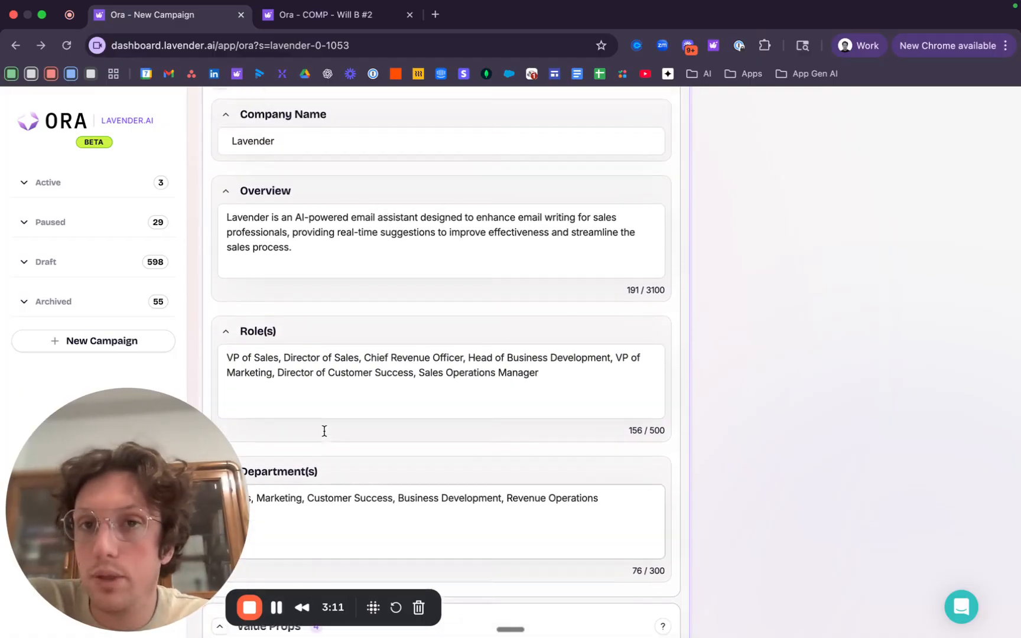
scroll(324, 304, "up", 5)
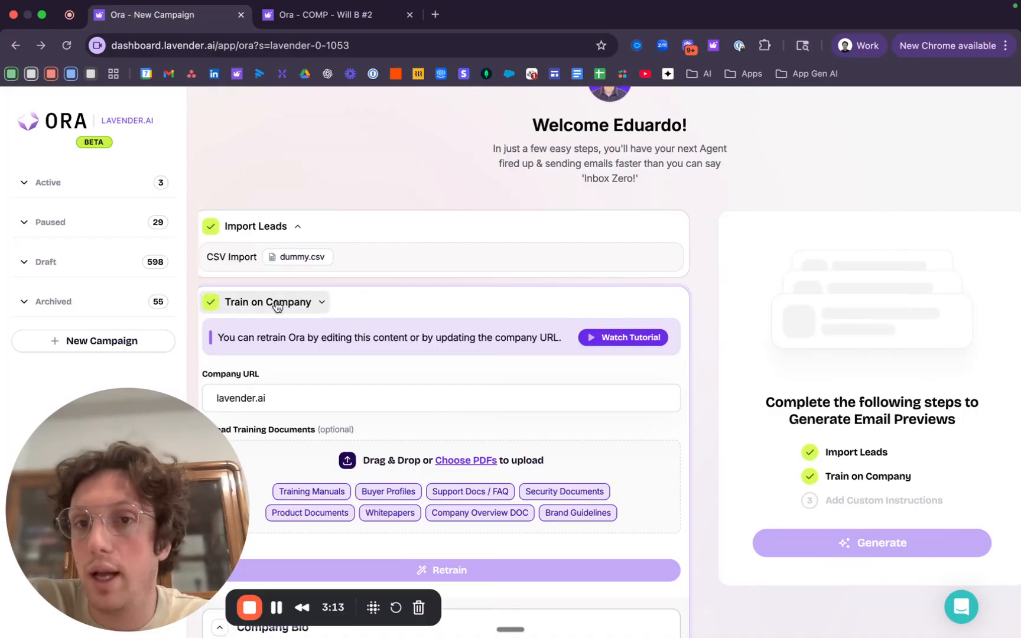
left_click(323, 304)
left_click(260, 379)
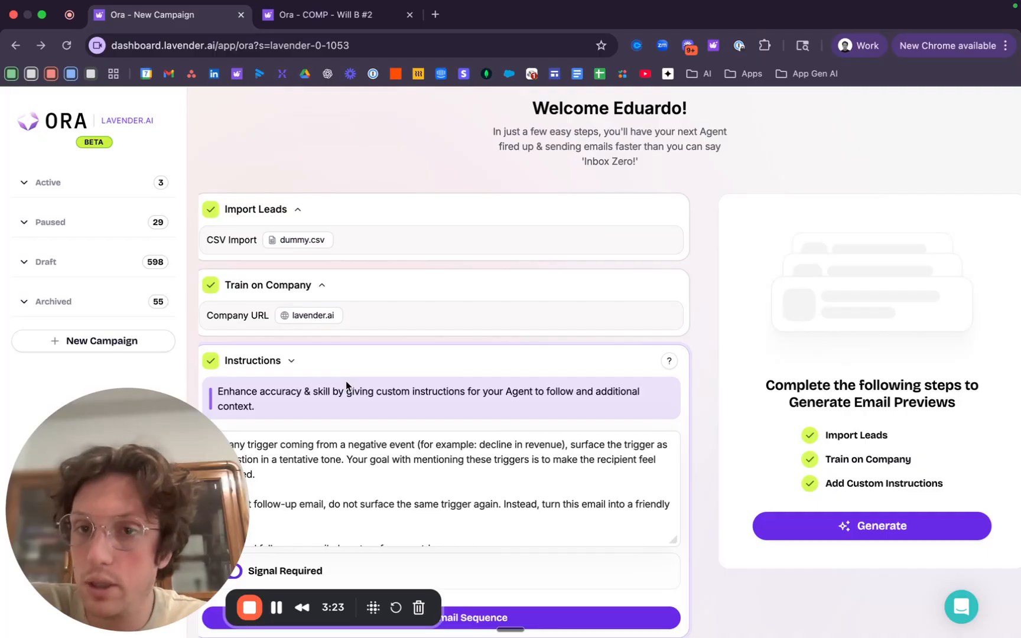
- In the Train on Company bio, replace the role list with "All roles" and the department list with "All departments"
left_click(296, 288)
scroll(316, 324, "down", 10)
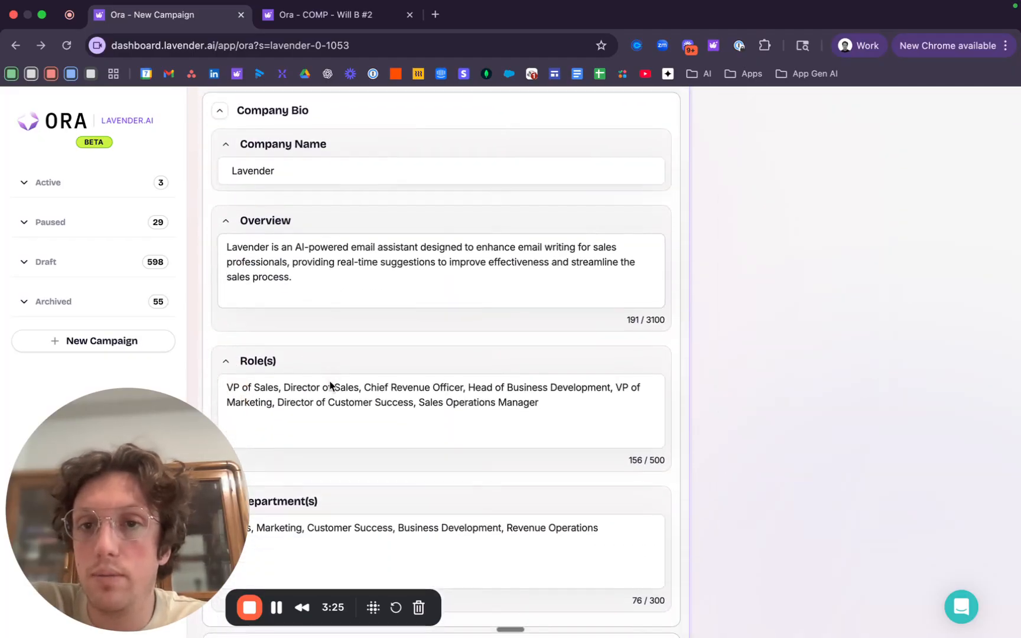
left_click_drag(556, 228, 181, 197)
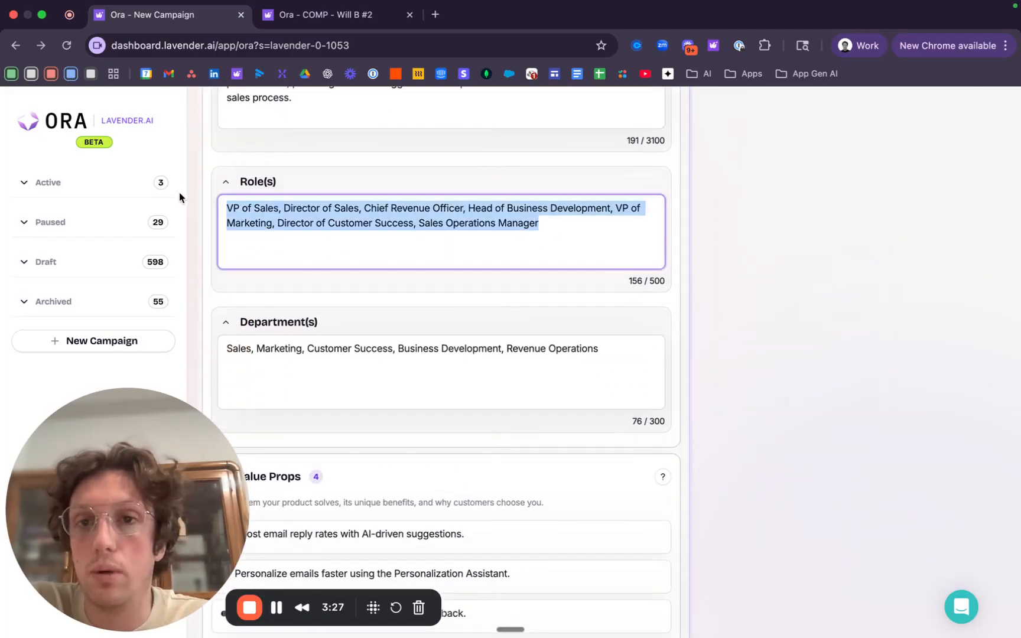
type("All roles")
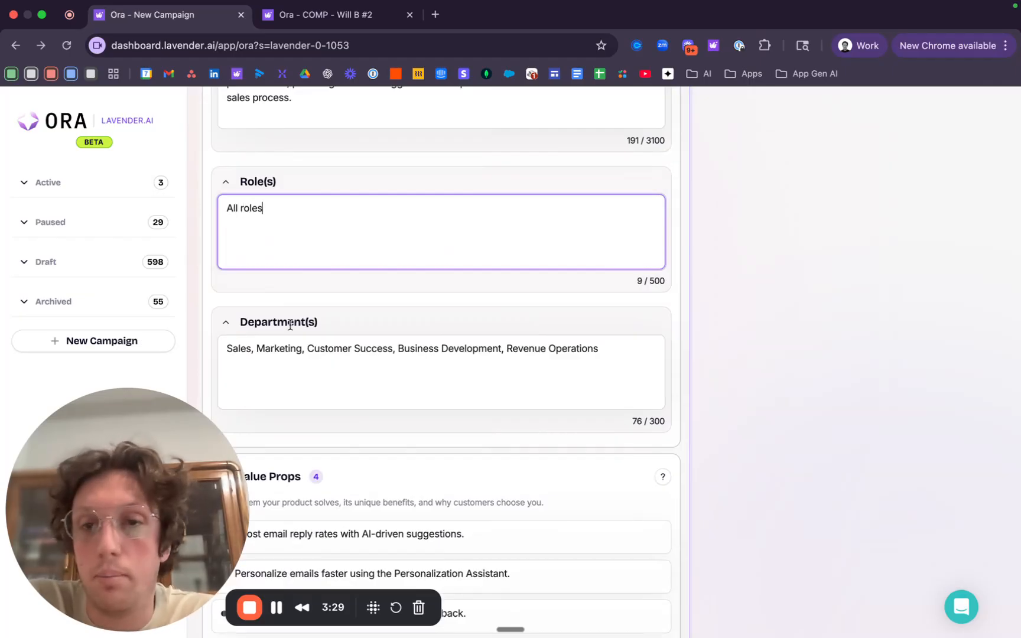
double_click(299, 348)
key("super+a")
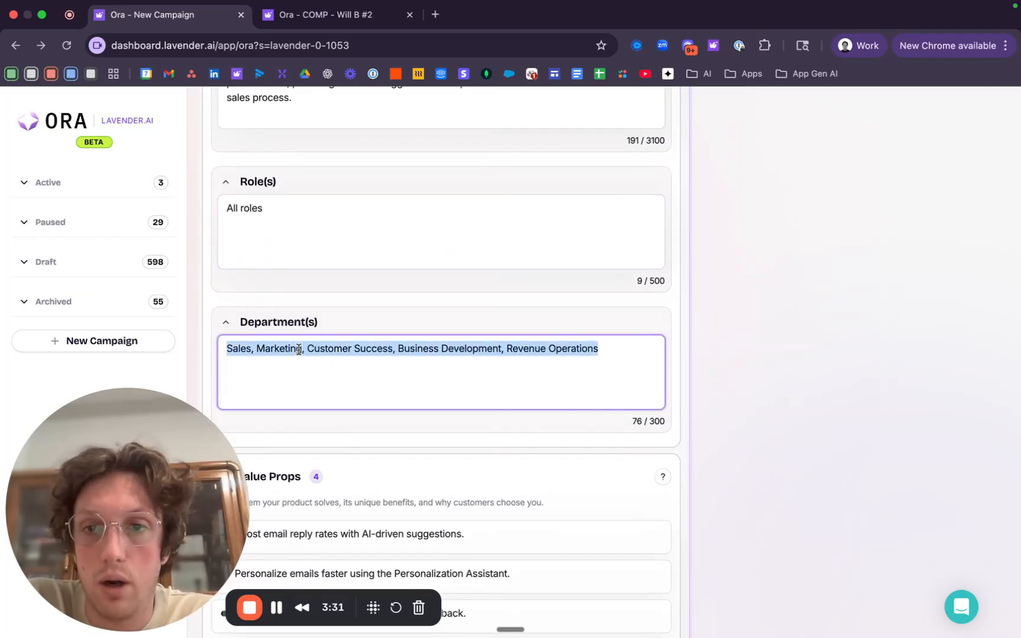
type("All depar")
type("tments")
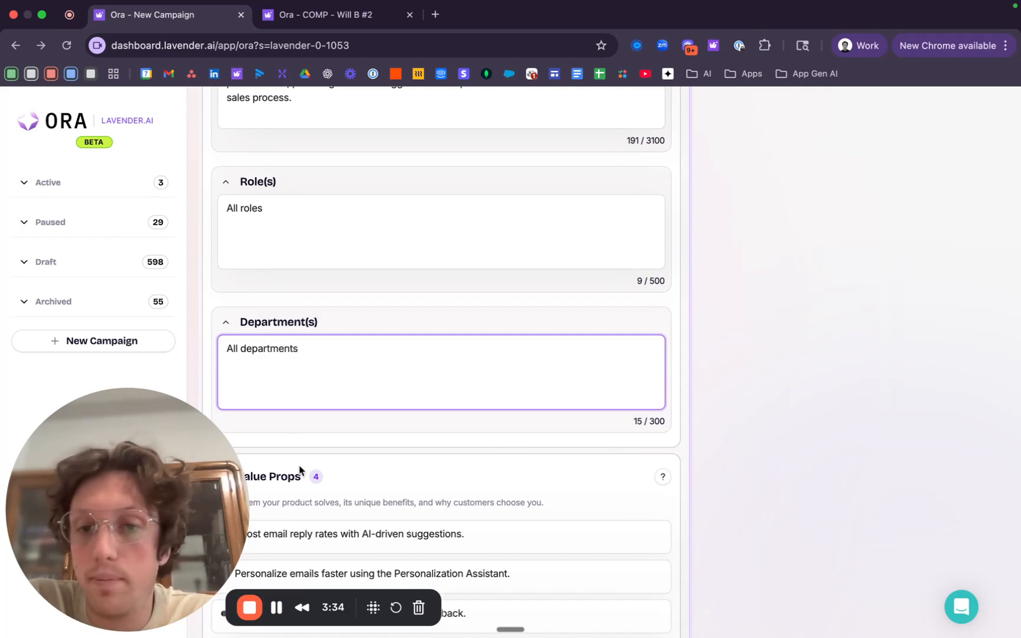
- Reopen the campaign's Instructions section and turn off the Signal Required option
scroll(295, 478, "down", 1)
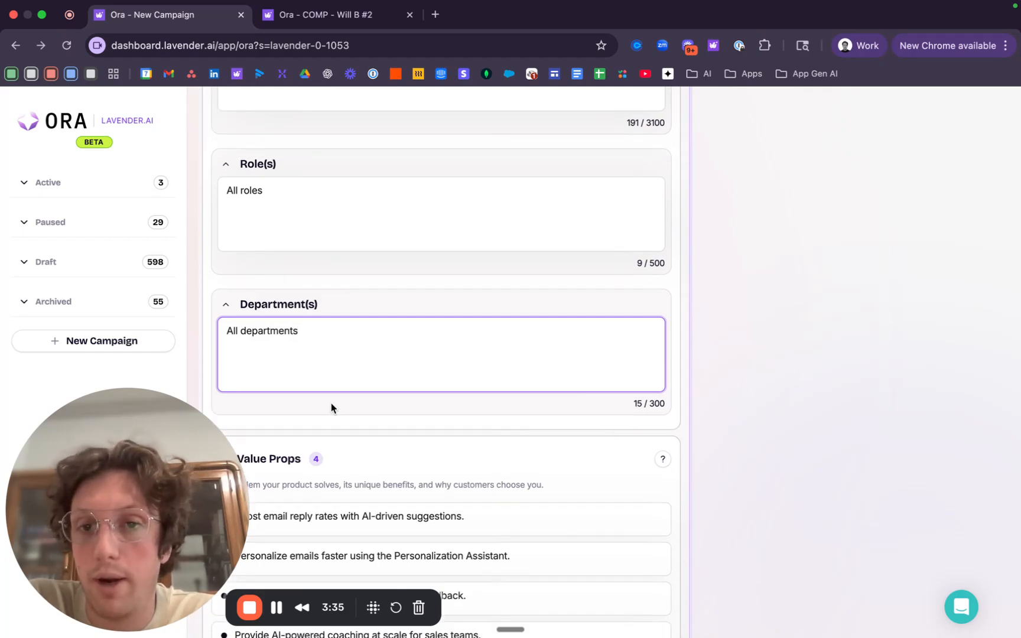
scroll(331, 403, "up", 10)
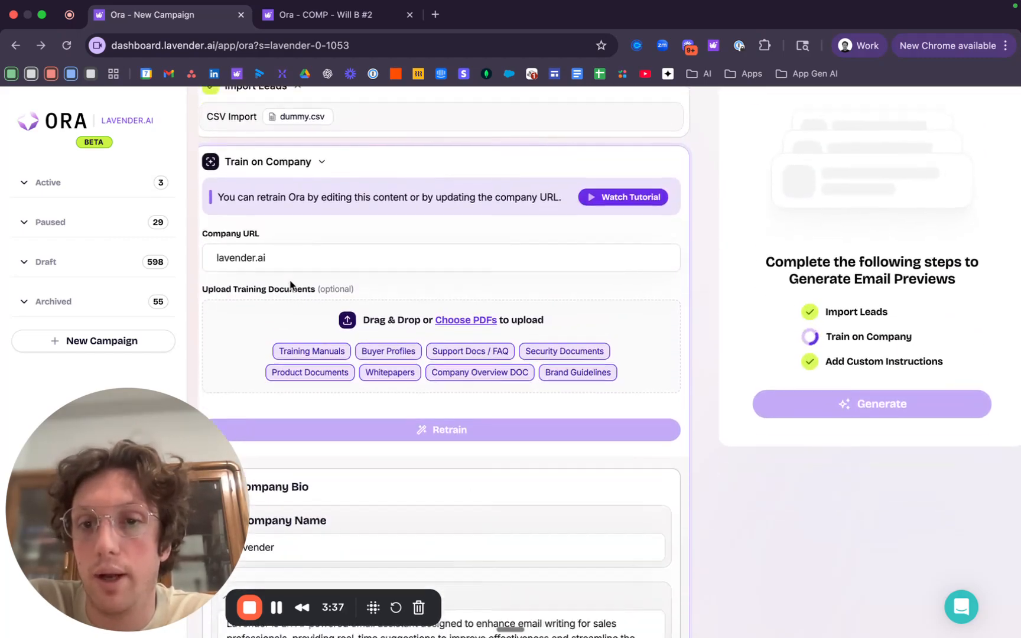
scroll(282, 372, "down", 2)
scroll(265, 249, "up", 5)
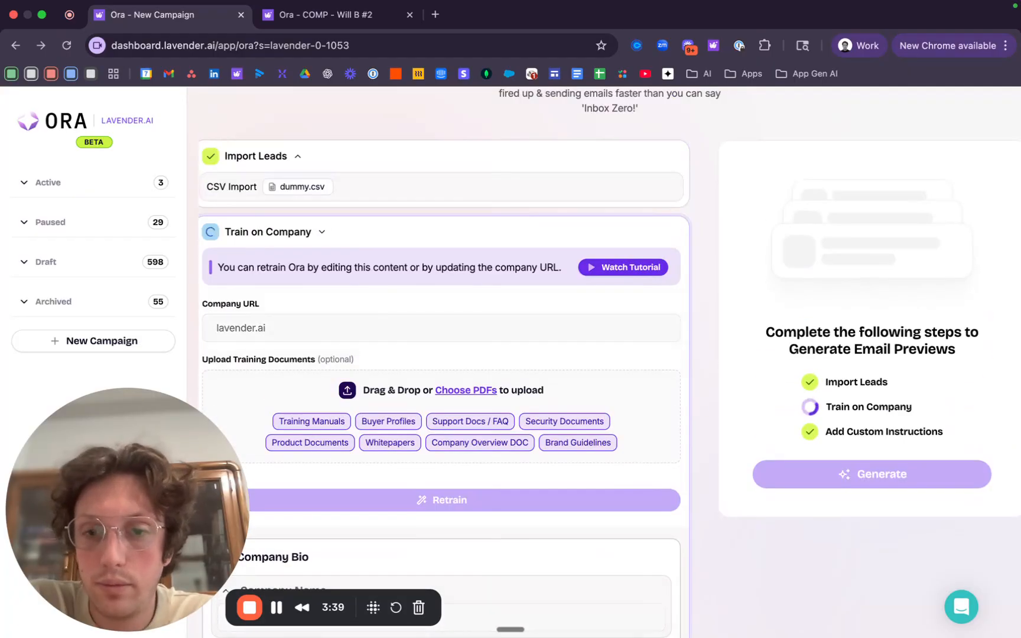
left_click(268, 379)
scroll(361, 396, "down", 5)
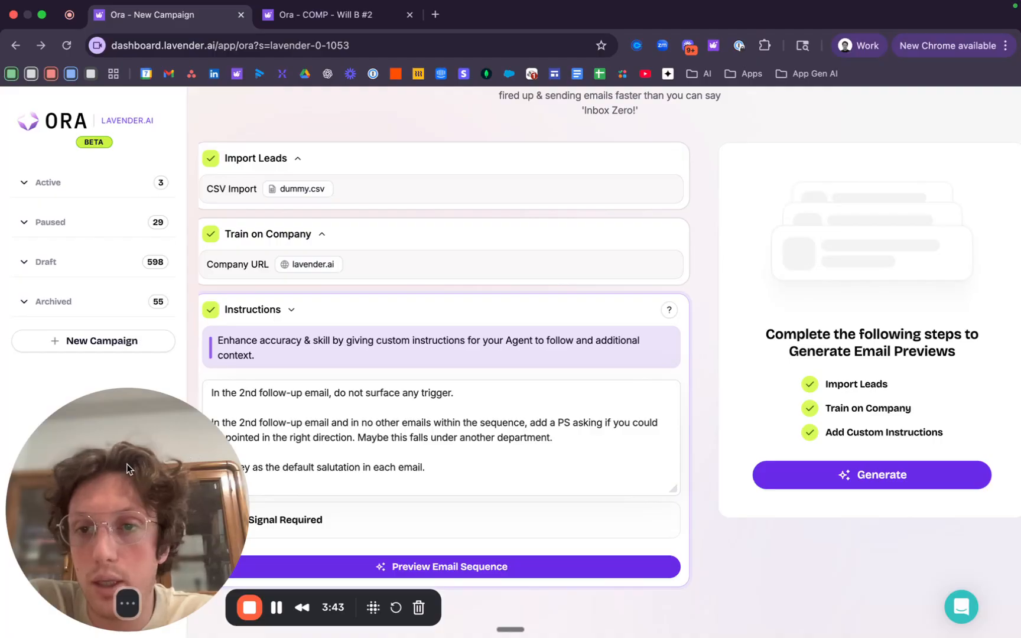
left_click_drag(127, 464, 754, 451)
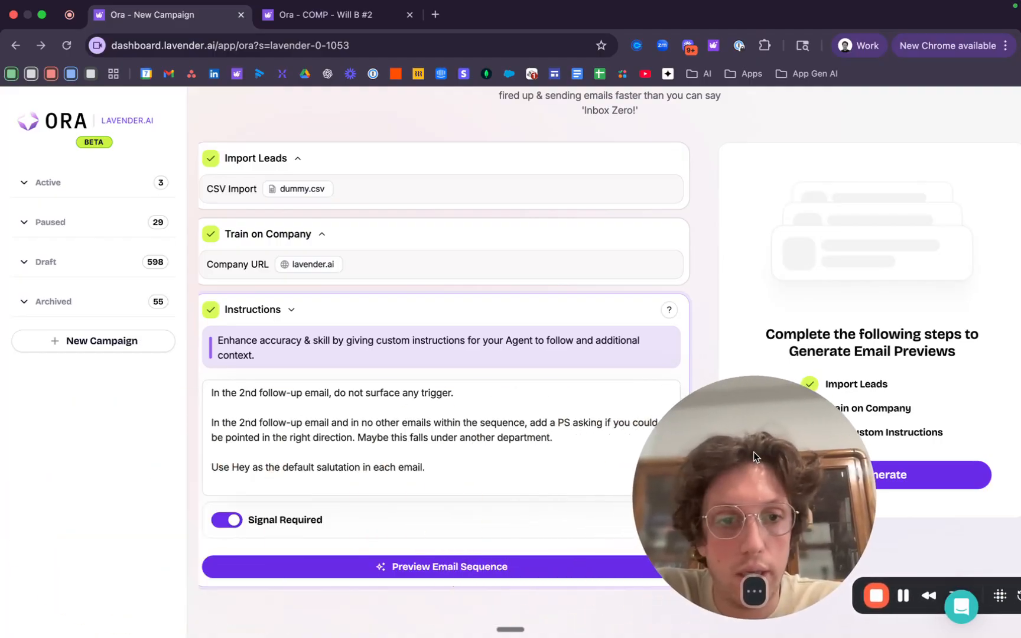
left_click(234, 526)
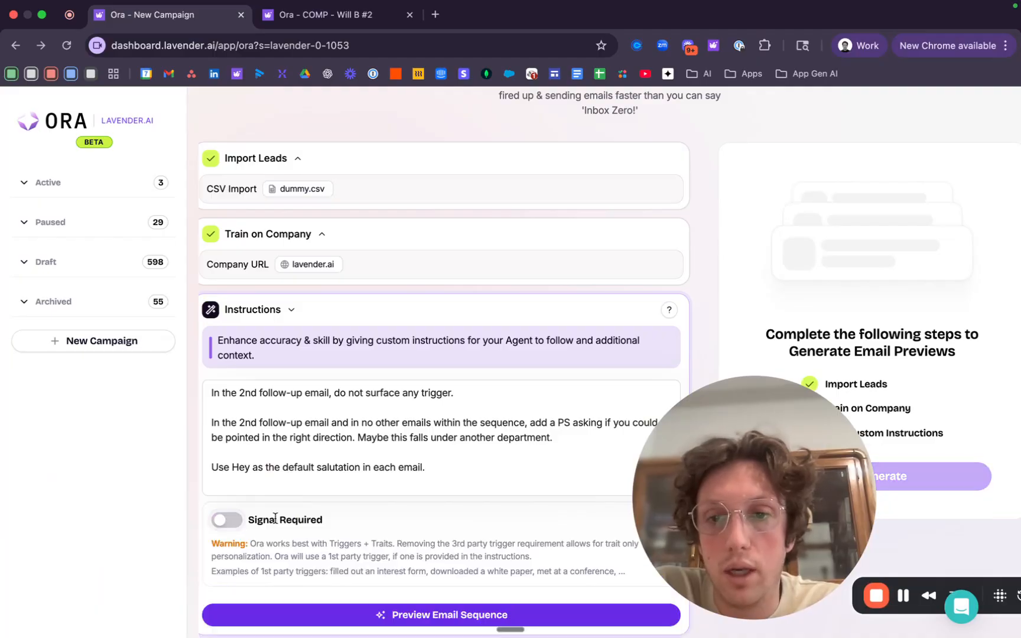
scroll(412, 545, "down", 2)
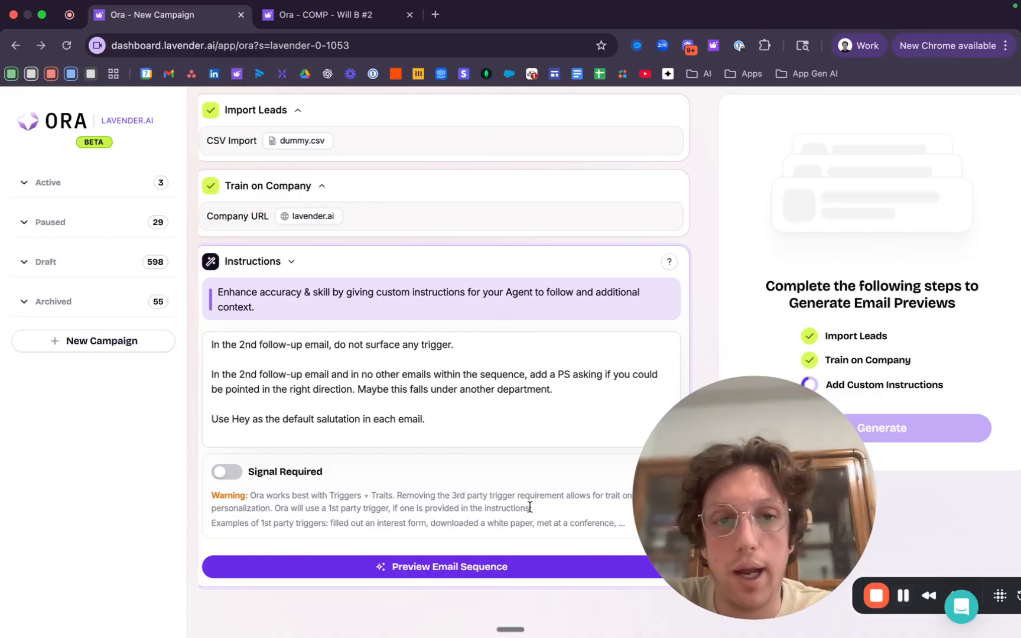
- Expand the Import Leads section and remove the dummy.csv lead list from the campaign
scroll(530, 508, "up", 4)
left_click(284, 313)
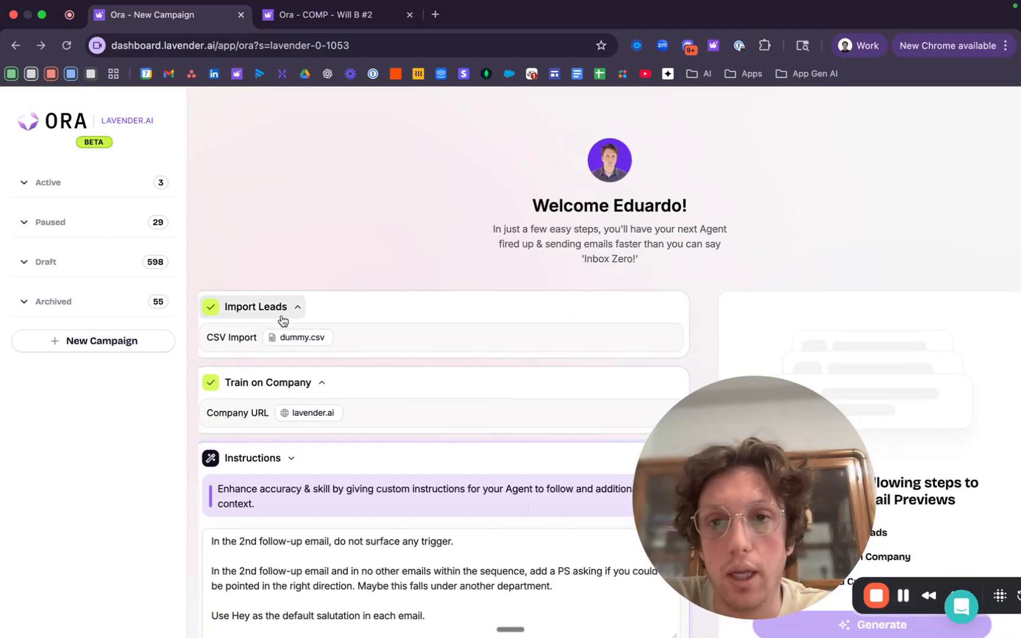
left_click_drag(728, 434, 78, 479)
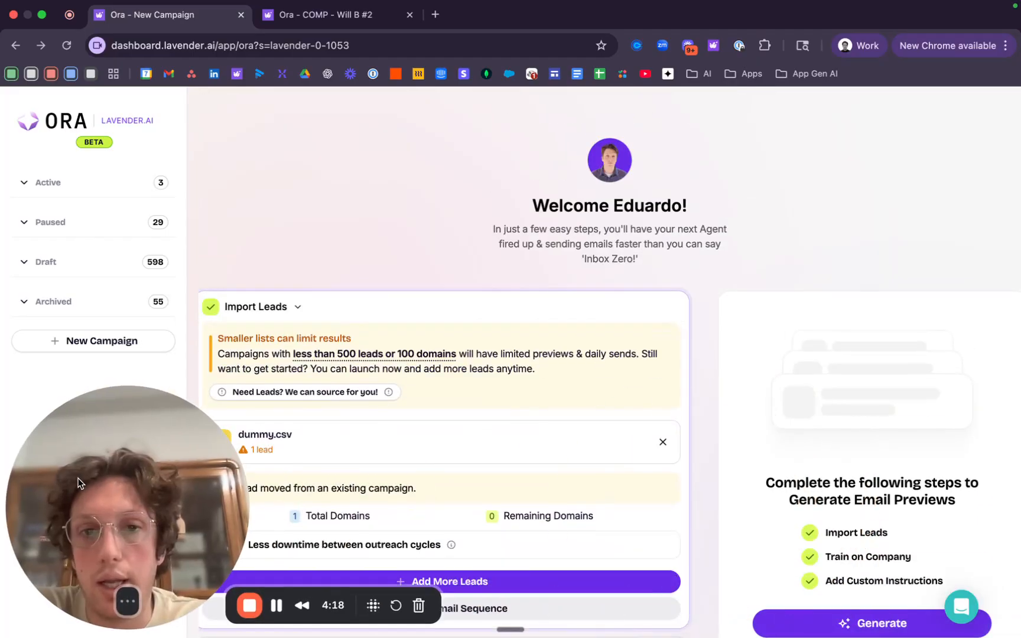
left_click(663, 442)
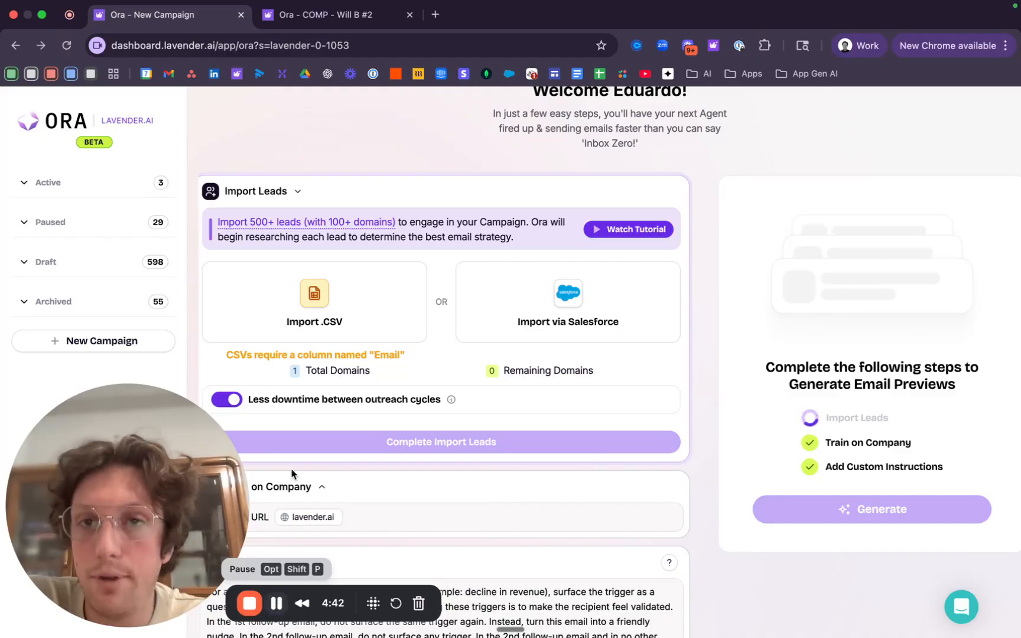
- Switch to the active COMP campaign and examine its imported lead lists and the file picker for importing more leads
left_click(319, 31)
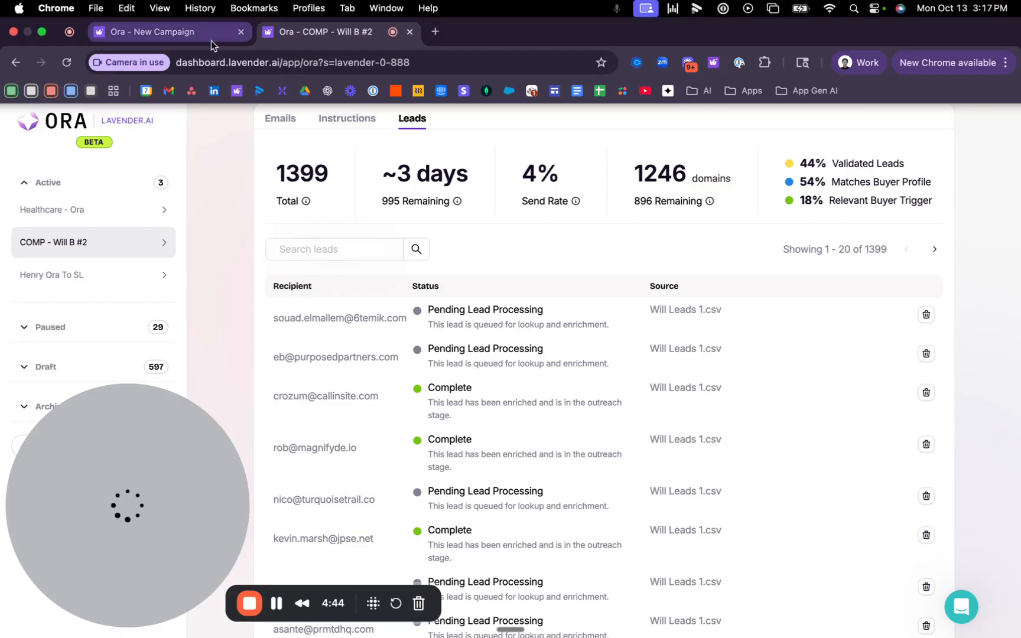
scroll(328, 266, "down", 1)
scroll(328, 266, "up", 1)
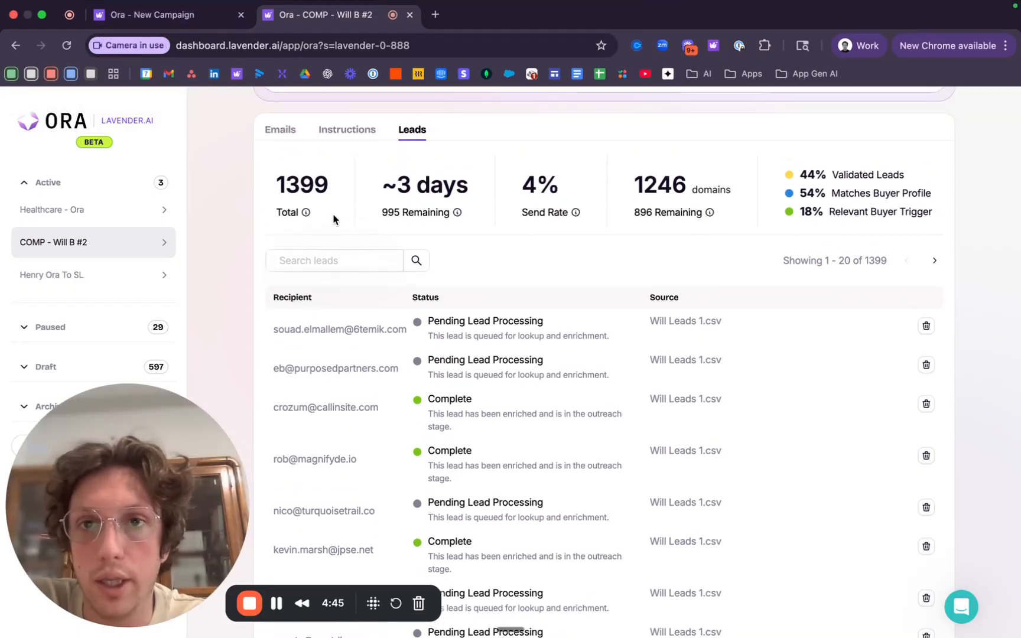
left_click(347, 129)
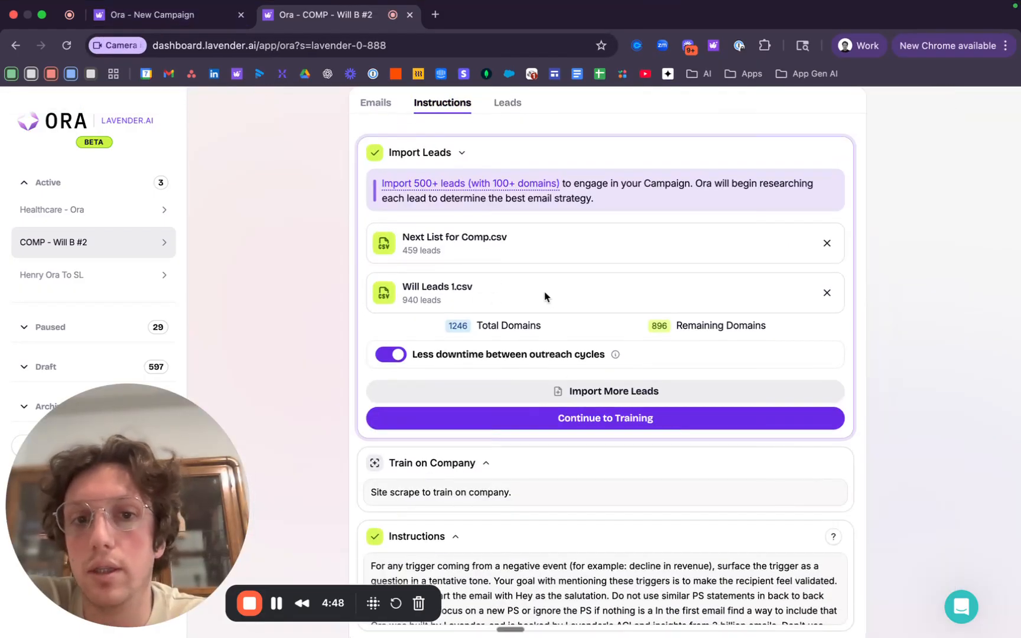
scroll(508, 303, "up", 1)
scroll(460, 256, "down", 1)
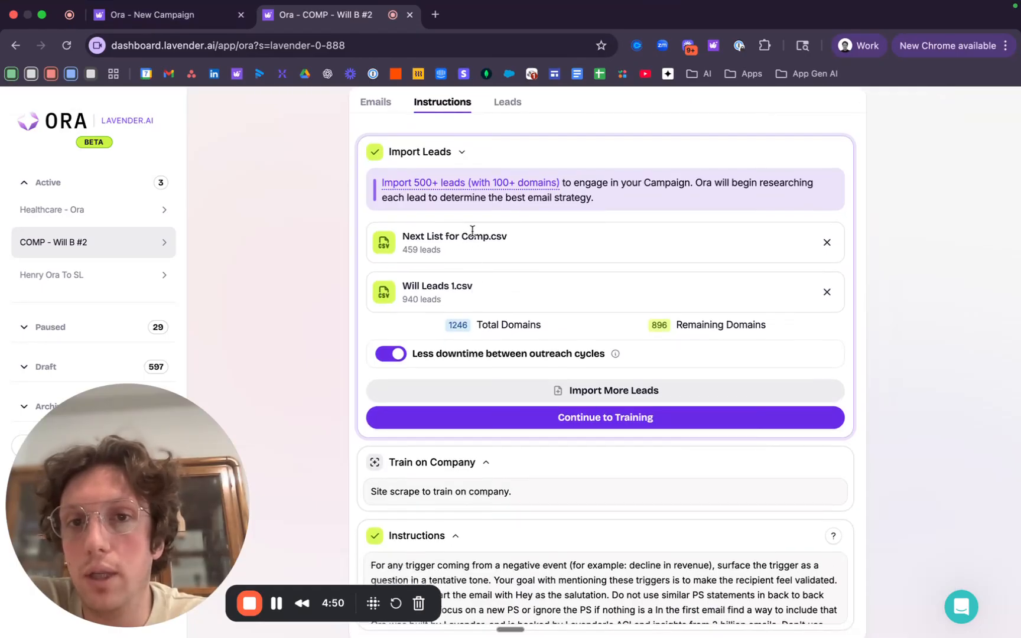
scroll(475, 267, "down", 1)
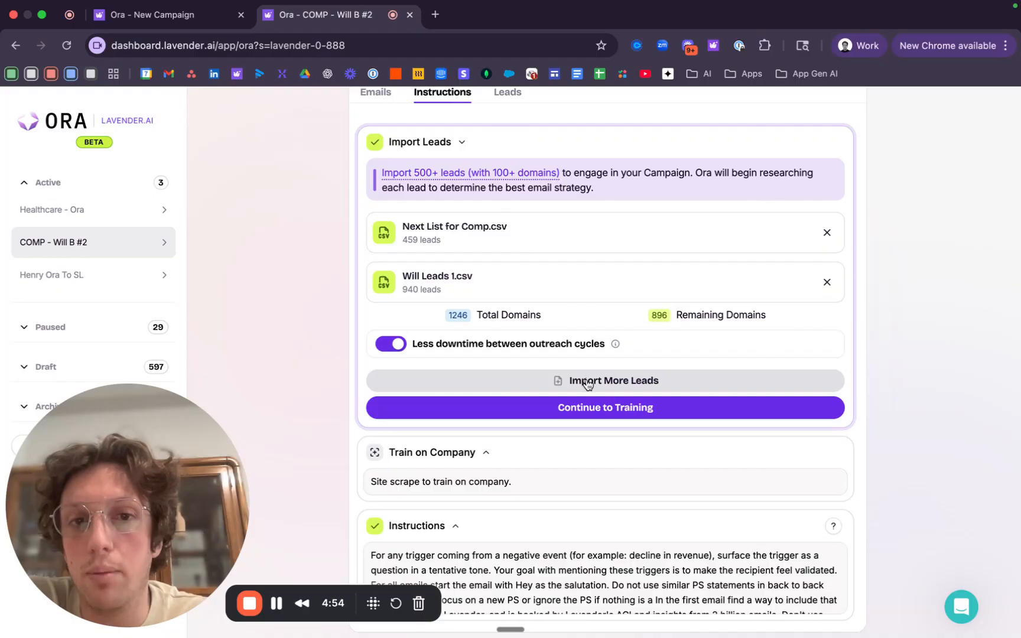
left_click(588, 383)
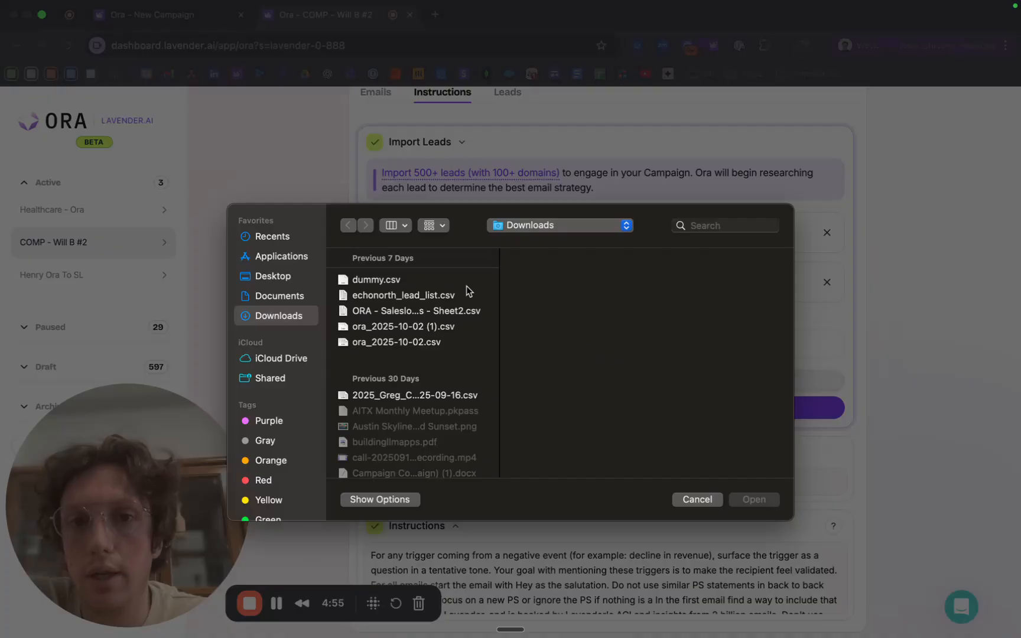
left_click(693, 499)
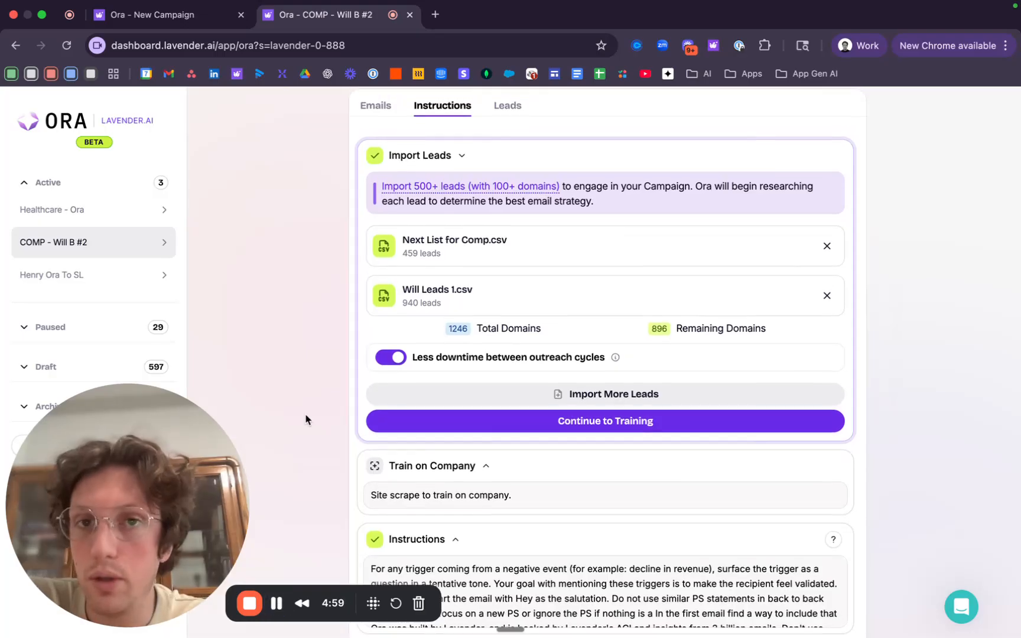
- Examine the processing statuses of the individual leads in the active COMP campaign
left_click(507, 108)
scroll(491, 258, "down", 2)
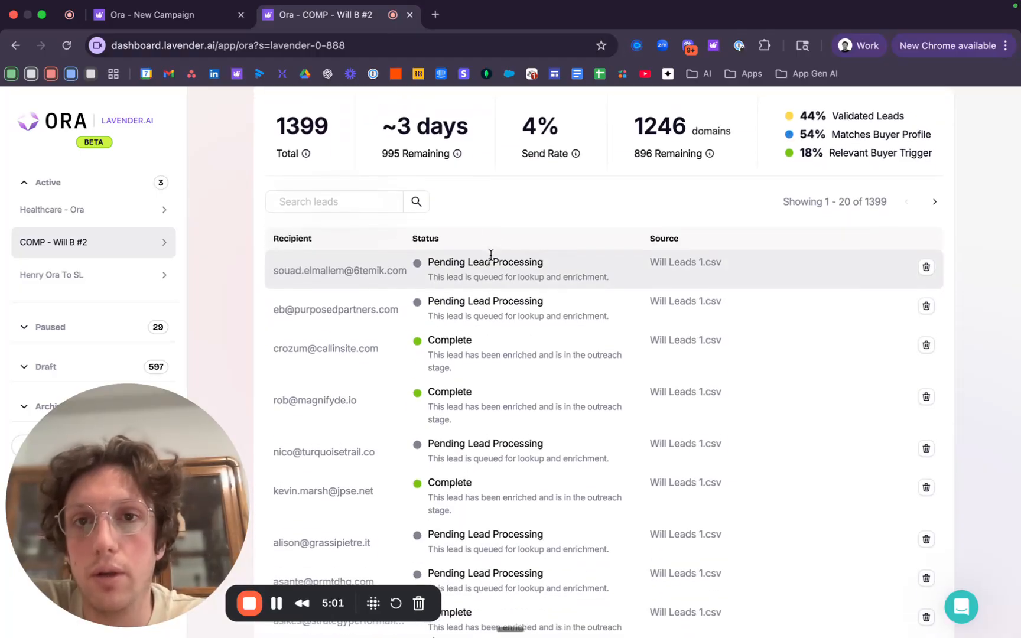
scroll(502, 255, "up", 1)
scroll(335, 159, "up", 1)
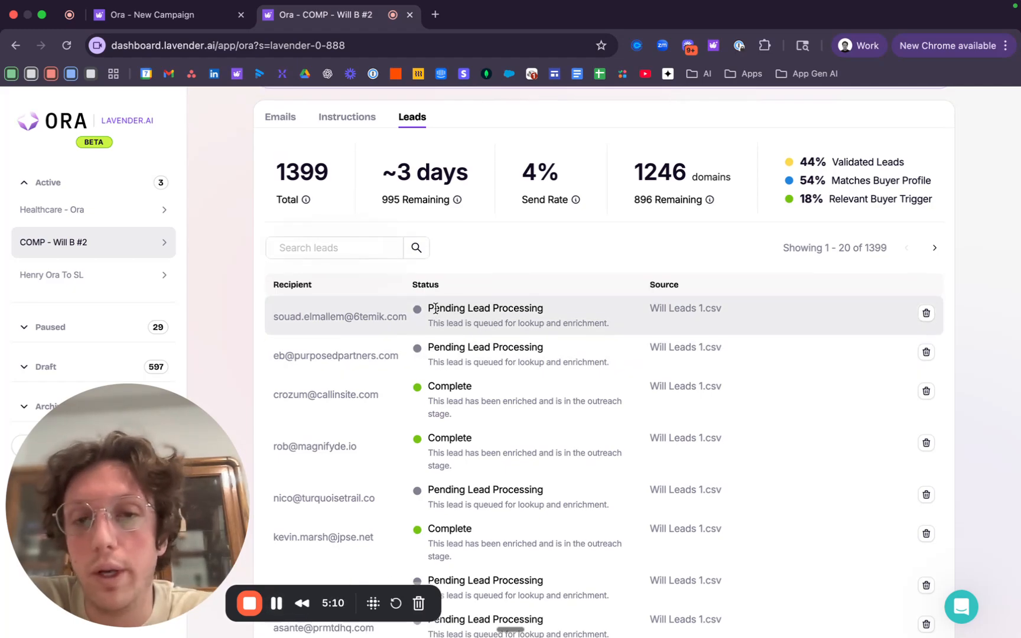
scroll(432, 298, "down", 10)
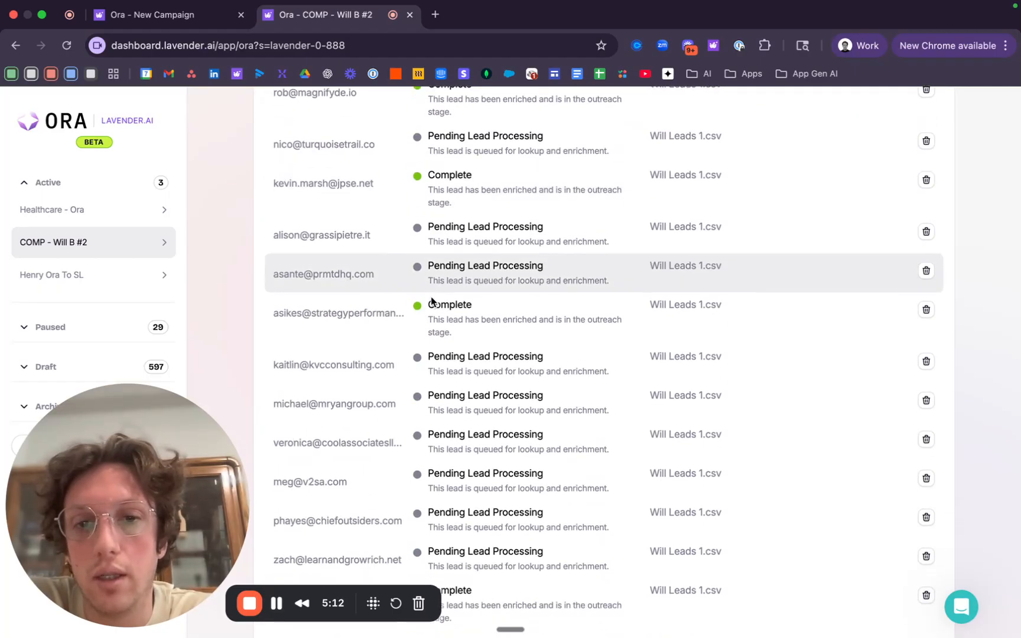
scroll(431, 297, "up", 7)
scroll(431, 297, "up", 3)
scroll(429, 293, "down", 1)
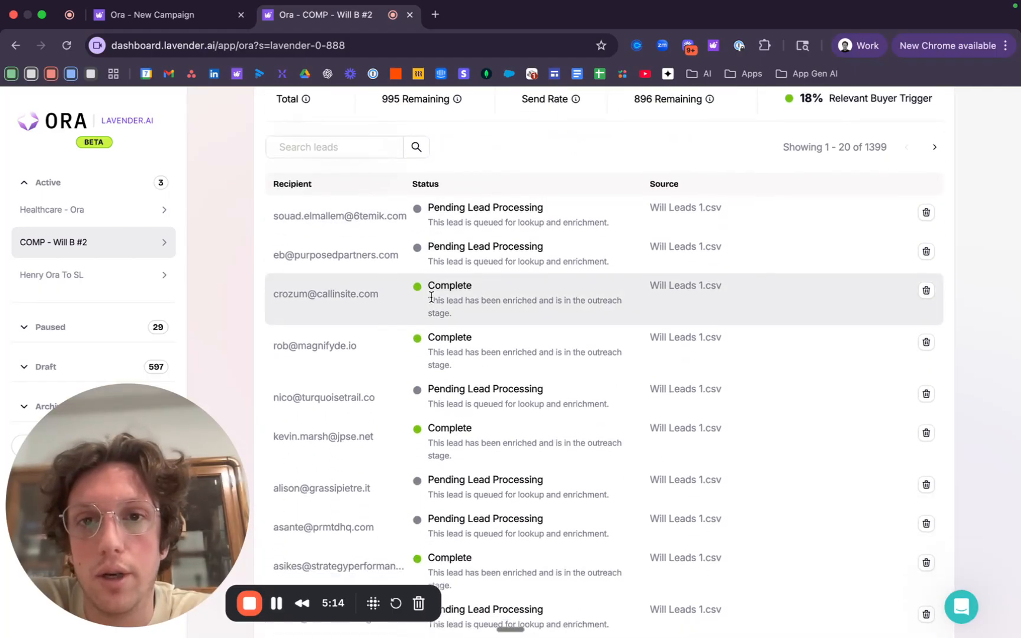
mouse_move(429, 197)
left_mouse_down()
mouse_move(555, 195)
mouse_move(438, 197)
left_mouse_up()
left_click(555, 199)
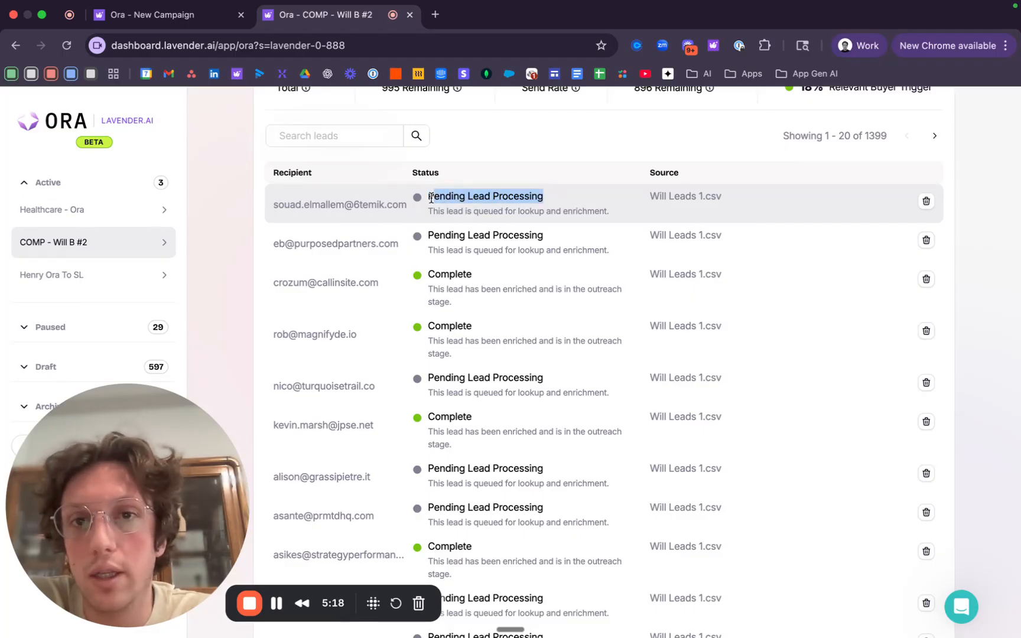
- Examine the active COMP campaign's lead statistics, focusing on the send rate and the share of leads with a relevant buyer trigger
left_click(426, 200)
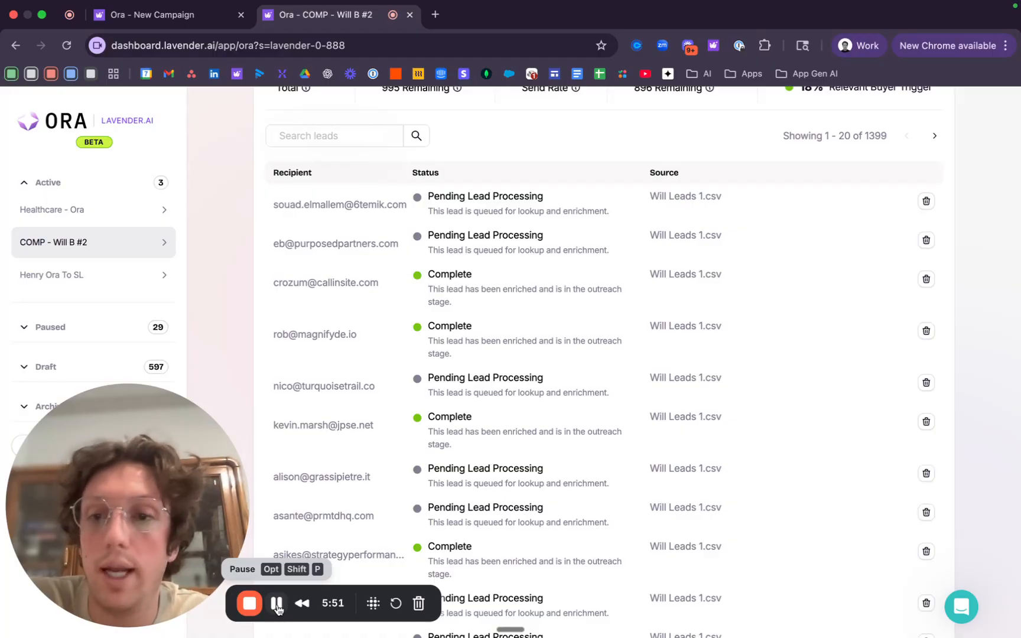
scroll(452, 417, "up", 3)
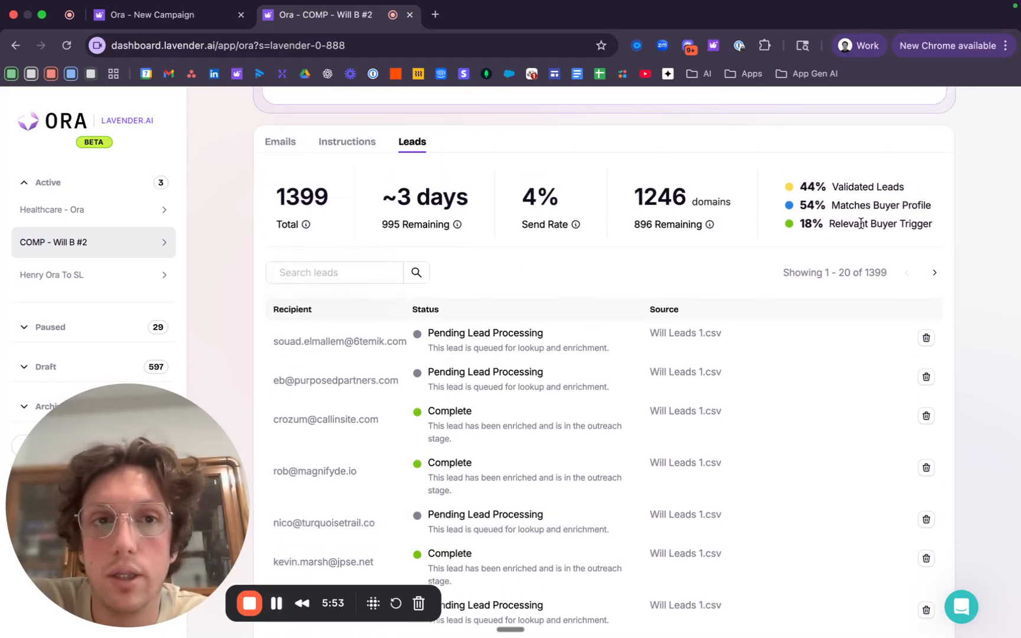
scroll(935, 210, "down", 1)
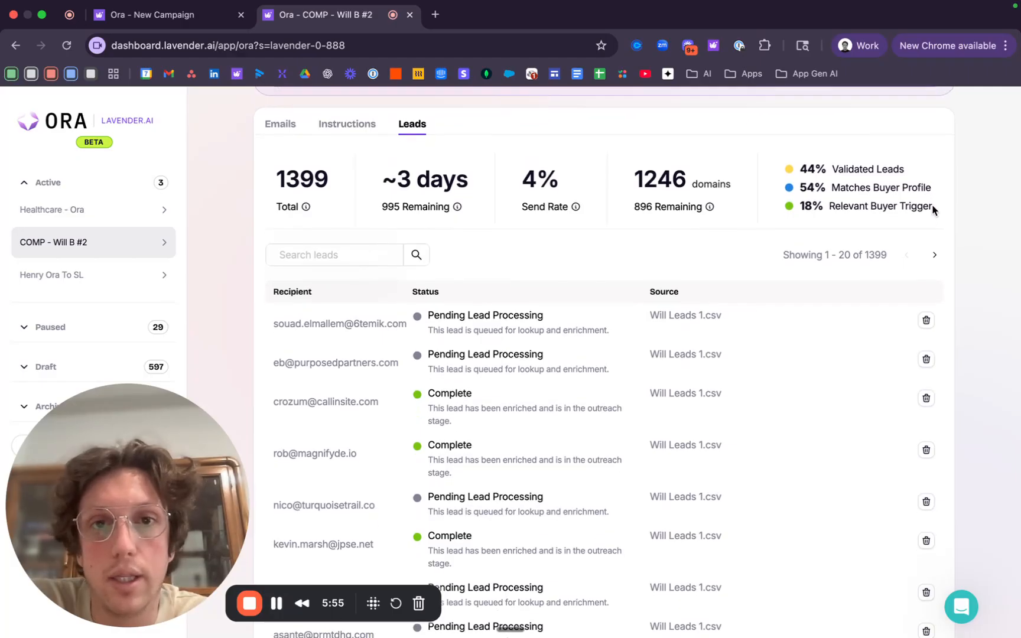
left_click_drag(571, 193, 509, 189)
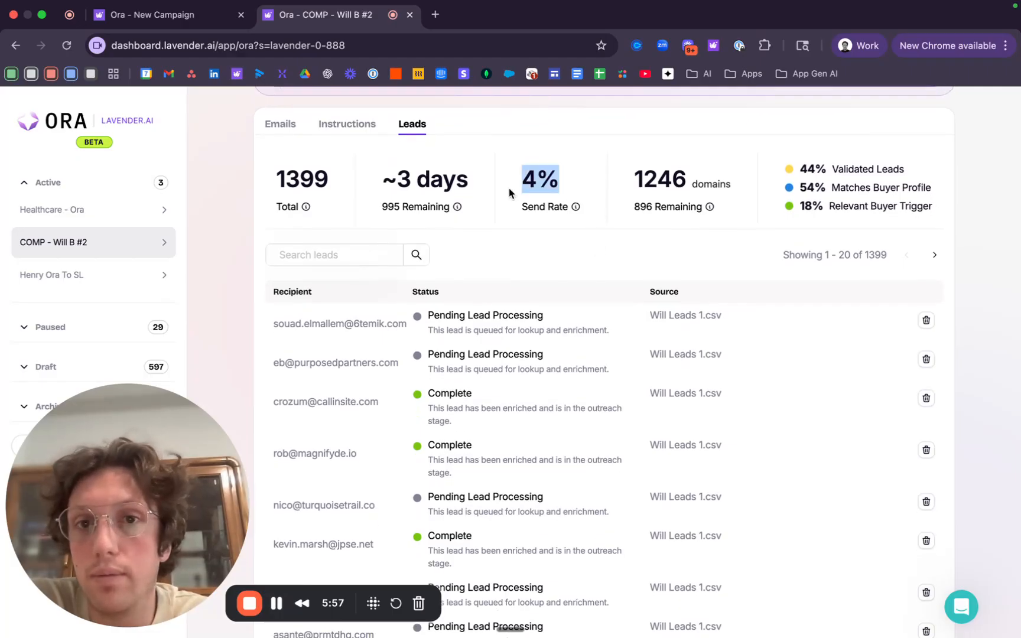
left_click(538, 237)
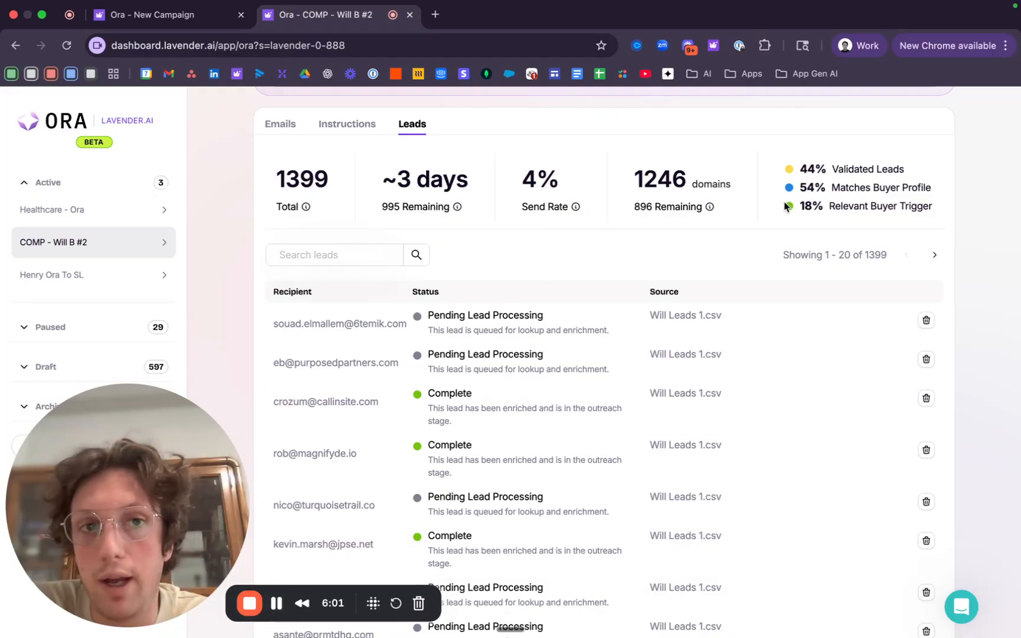
left_click_drag(802, 205, 935, 207)
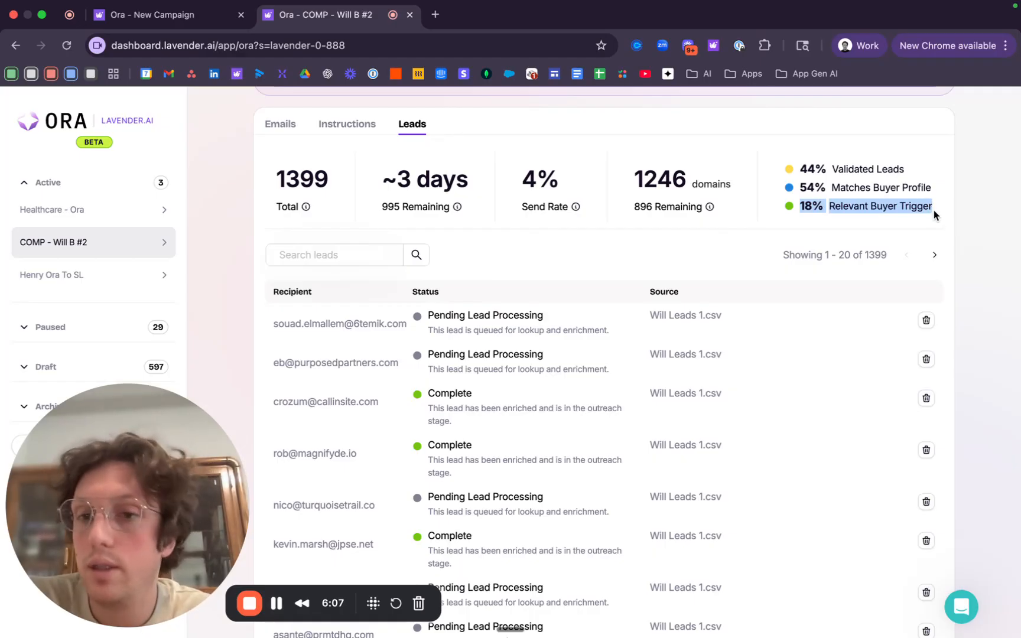
left_click(934, 209)
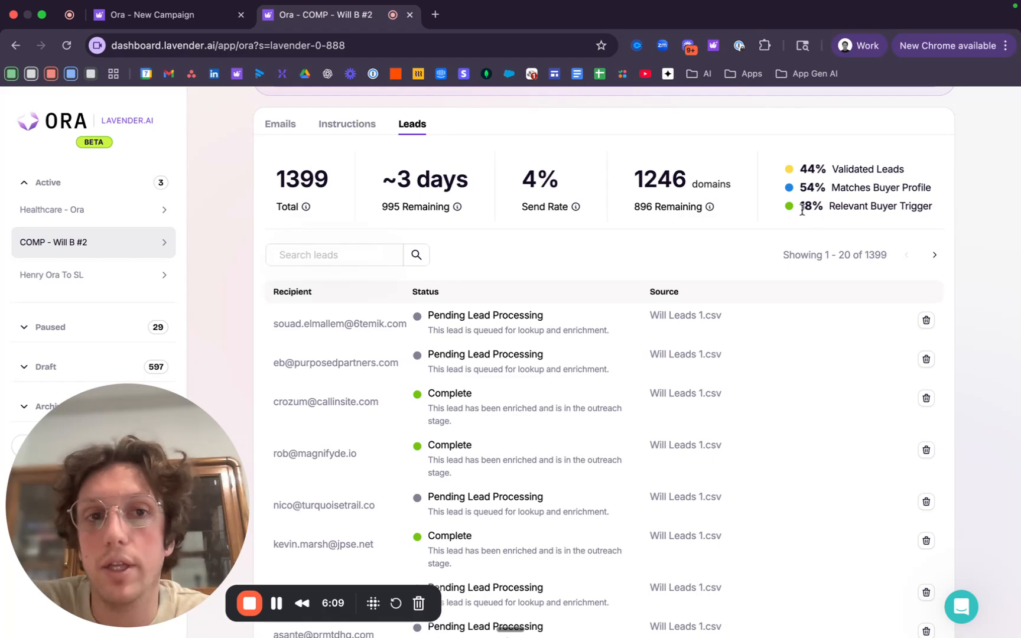
left_click_drag(800, 207, 818, 208)
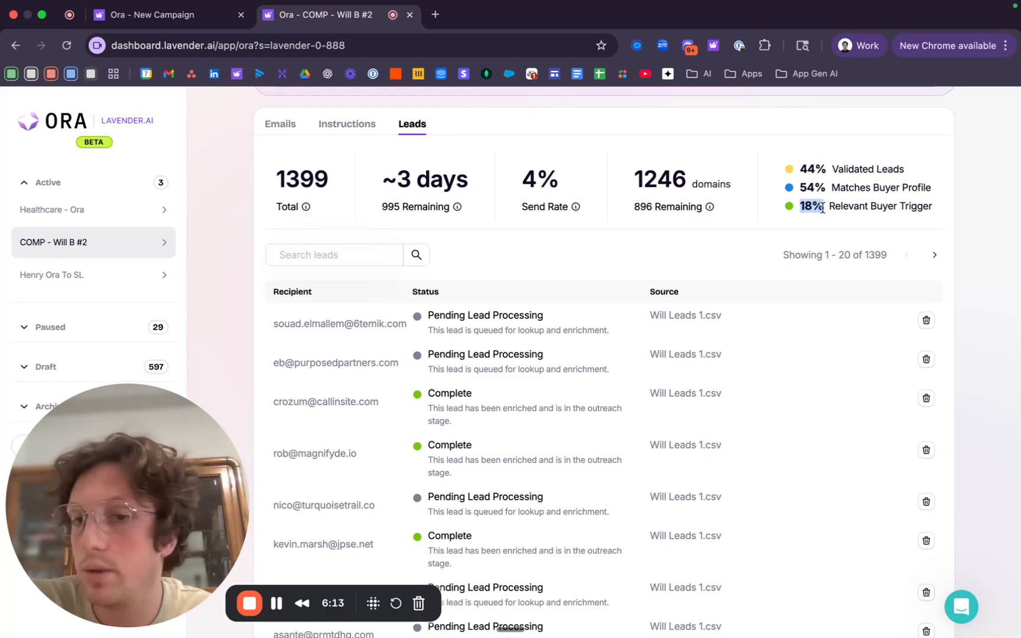
left_click(278, 604)
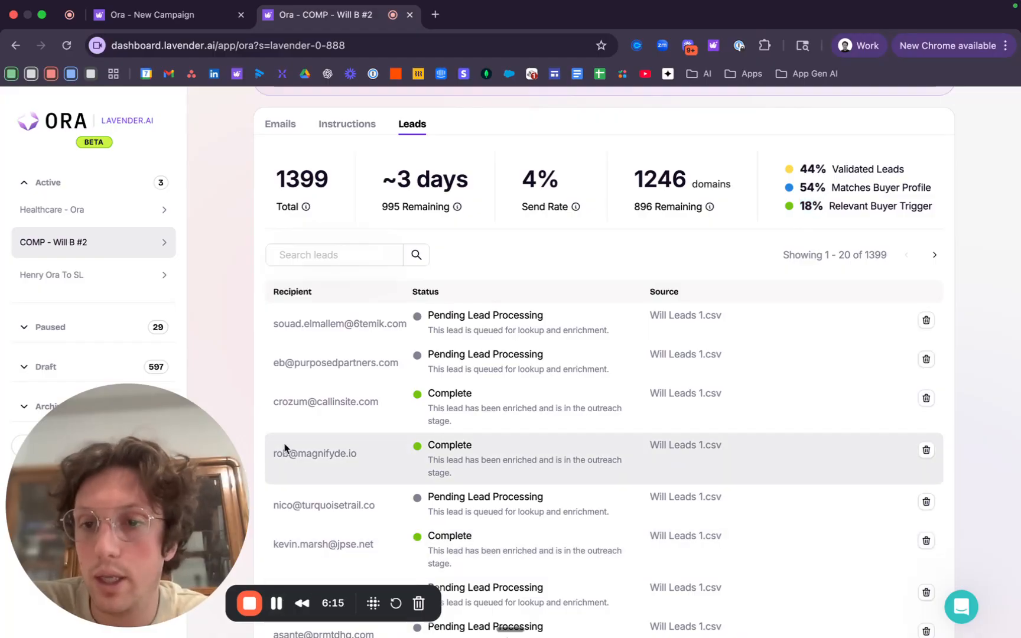
- View the COMP campaign's scheduled emails and open its Instructions at the Import Leads section
scroll(285, 448, "down", 2)
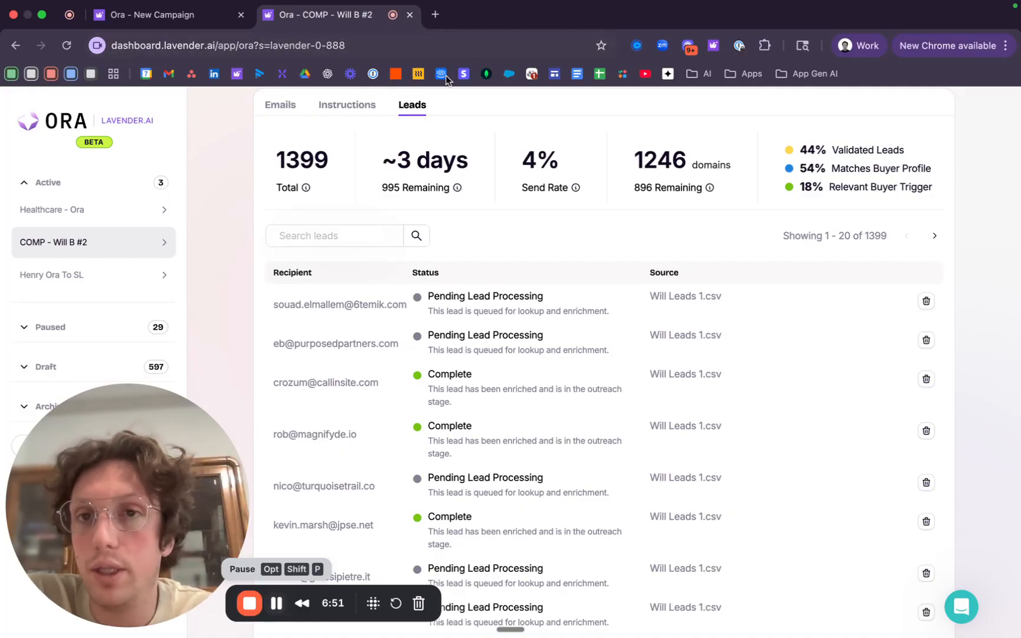
left_click(290, 107)
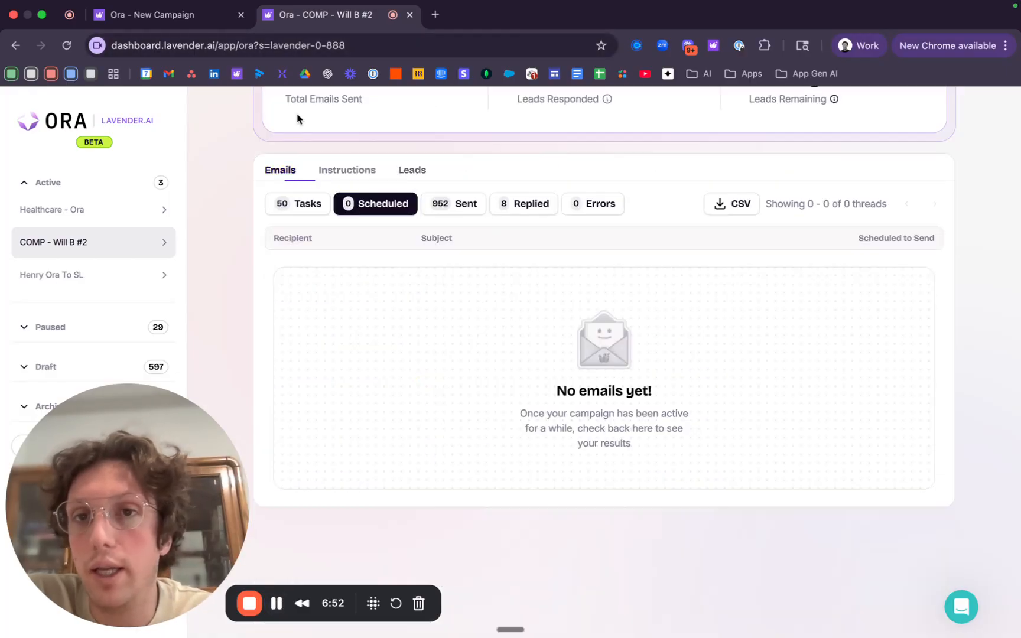
left_click(345, 170)
scroll(387, 291, "down", 1)
scroll(387, 291, "down", 1)
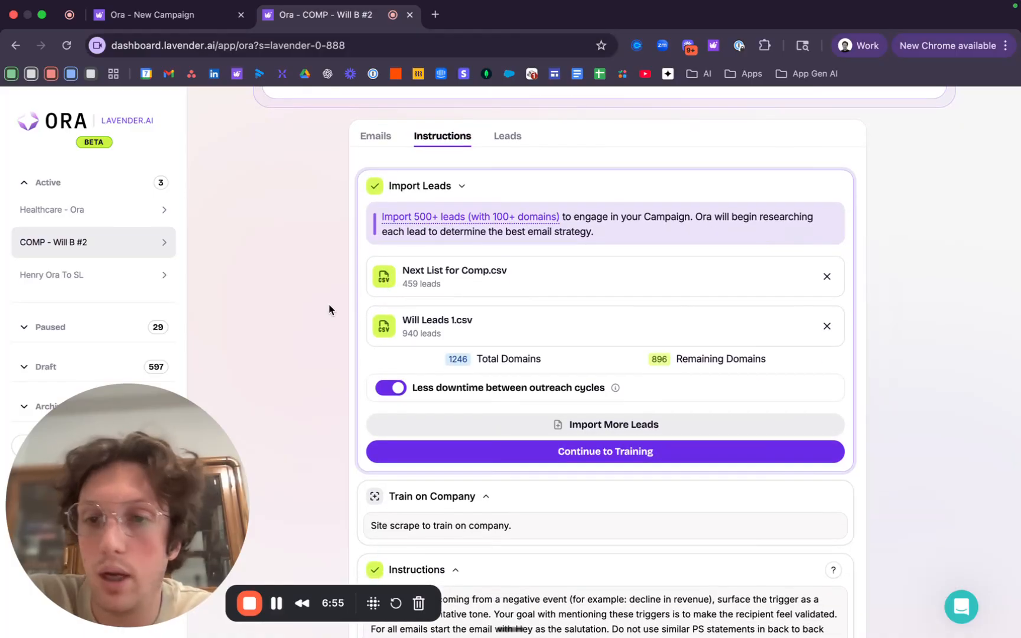